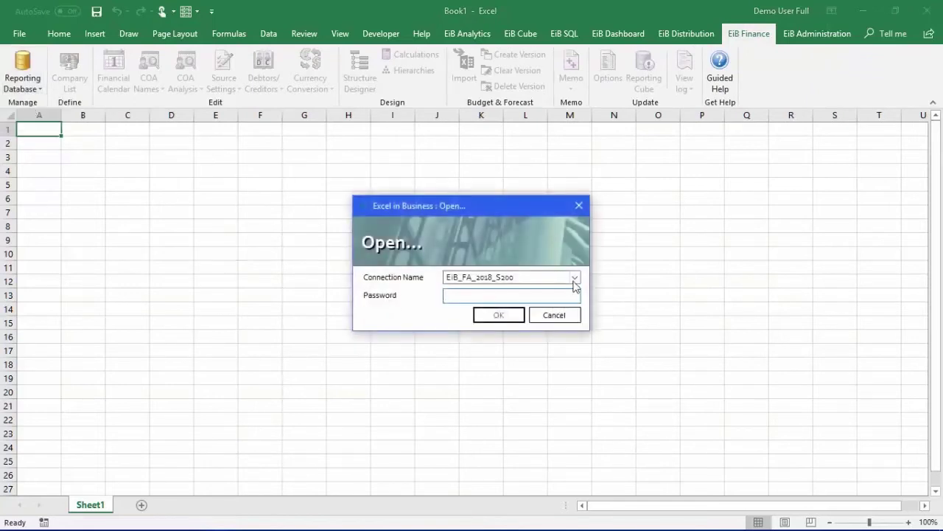
Open the reporting database using the EiBBudget connection and enter its password
{"action": "left_click", "coordinate": [575, 280]}
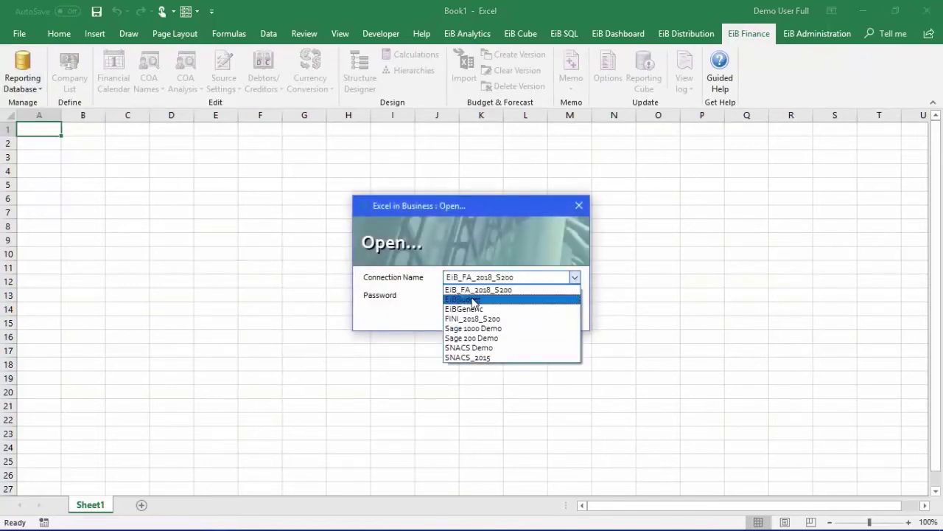
{"action": "left_click", "coordinate": [473, 299]}
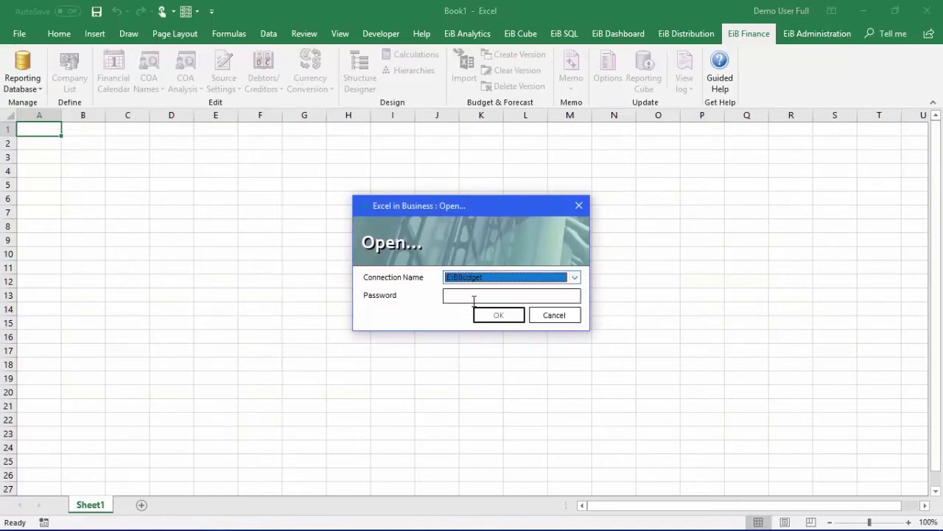
{"action": "left_click", "coordinate": [474, 296]}
{"action": "type", "text": "*****"}
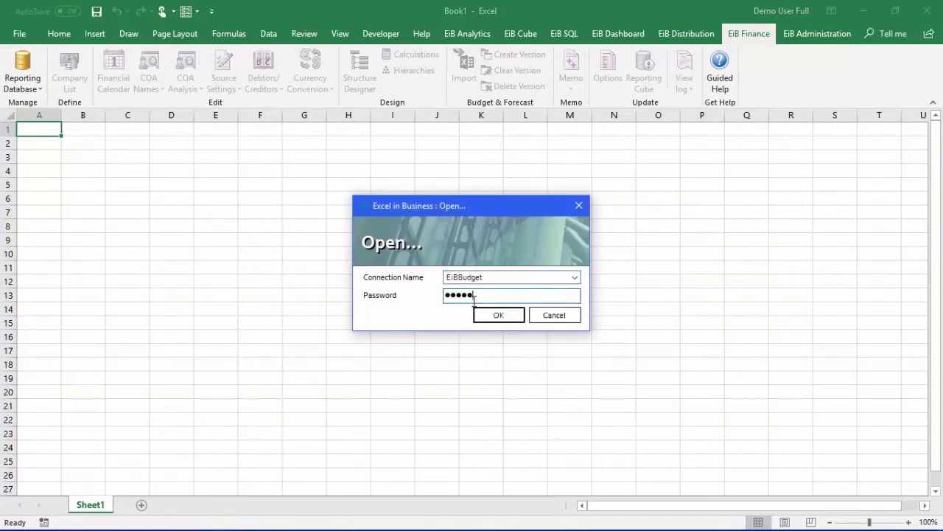
{"action": "key", "text": "Return"}
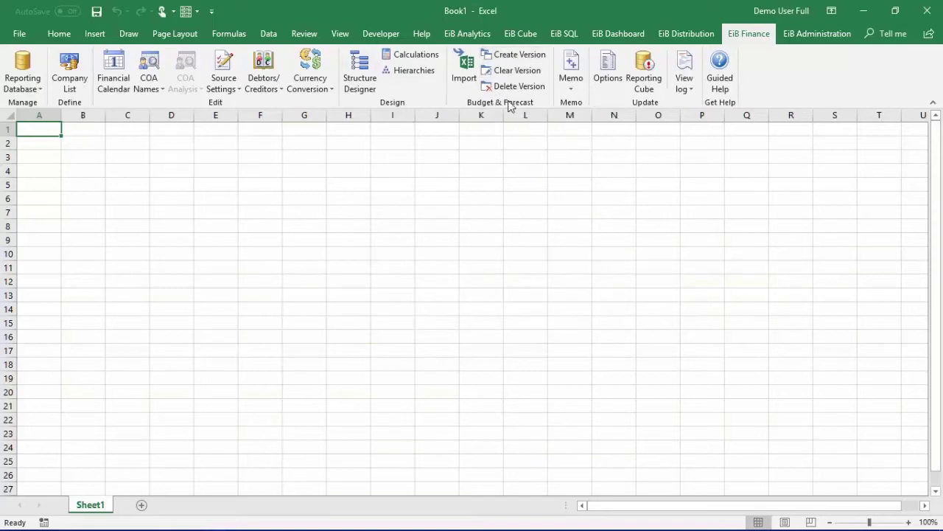
Set up a new budget version named New Forecast for Renko Retail with target year 2010
{"action": "left_click", "coordinate": [515, 59]}
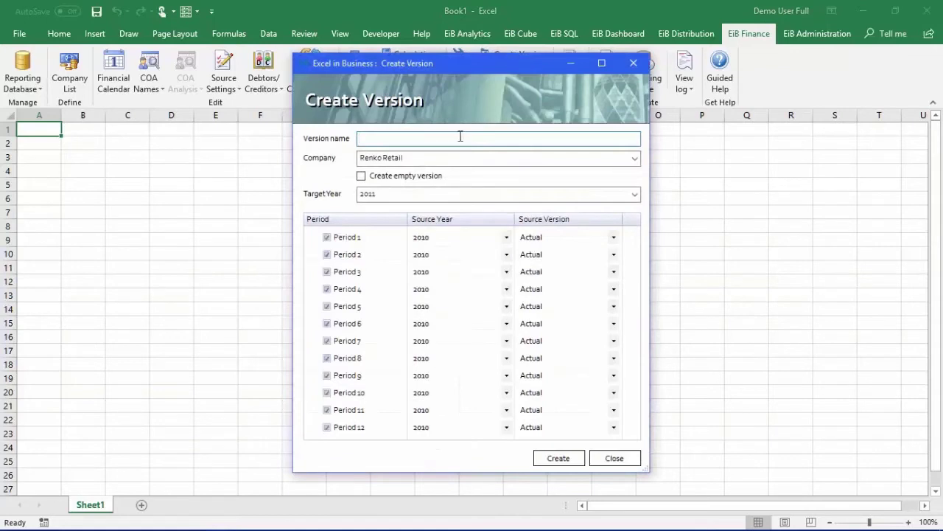
{"action": "type", "text": "New Forecast"}
{"action": "left_click", "coordinate": [631, 195]}
{"action": "left_click", "coordinate": [368, 278]}
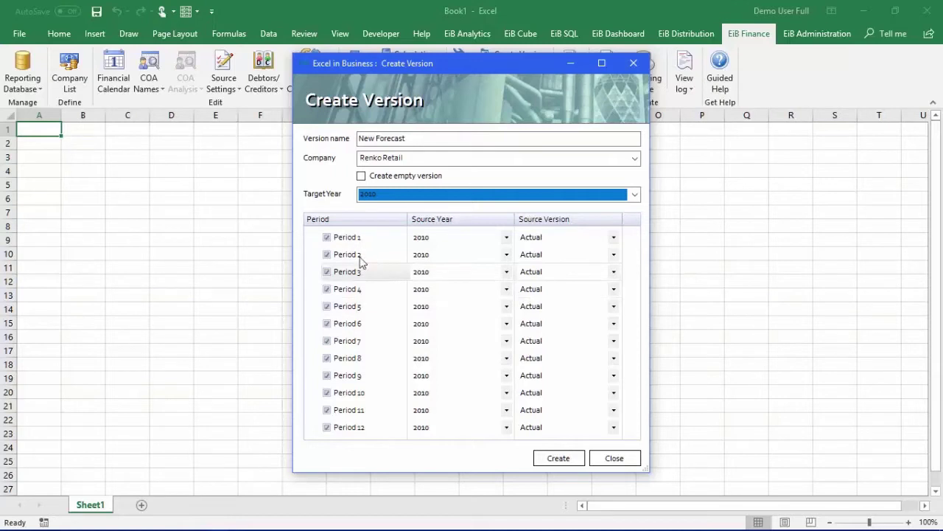
Set Period 6's source version to Sage System Budget, copy it to the subsequent periods and close the version setup without creating it
{"action": "left_click", "coordinate": [614, 325]}
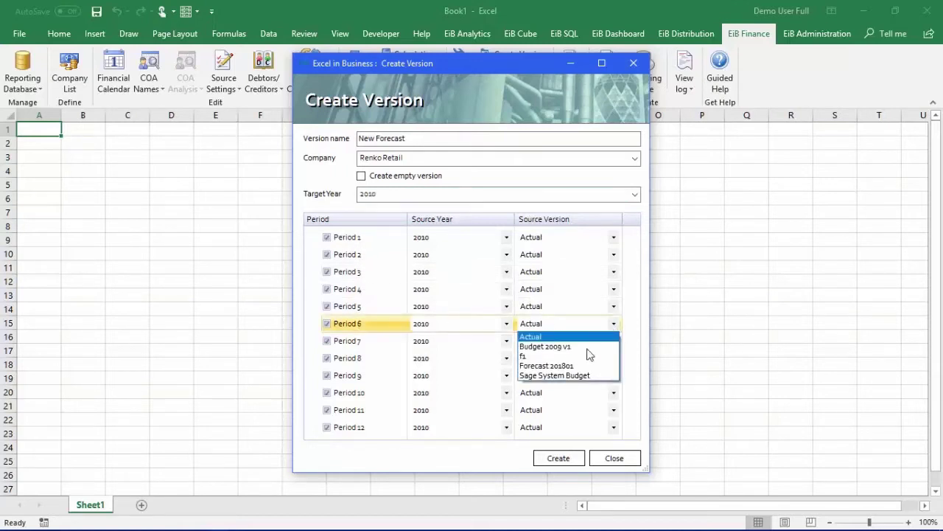
{"action": "left_click", "coordinate": [558, 376]}
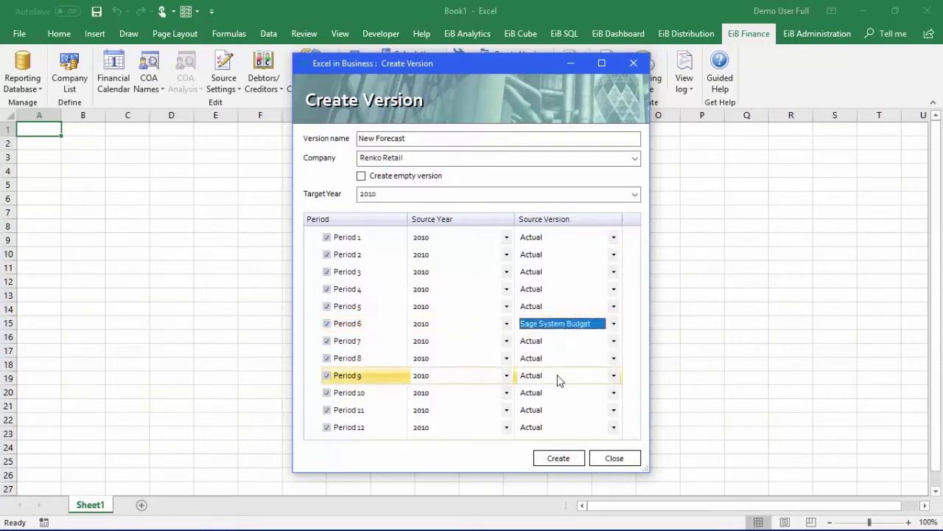
{"action": "right_click", "coordinate": [615, 328]}
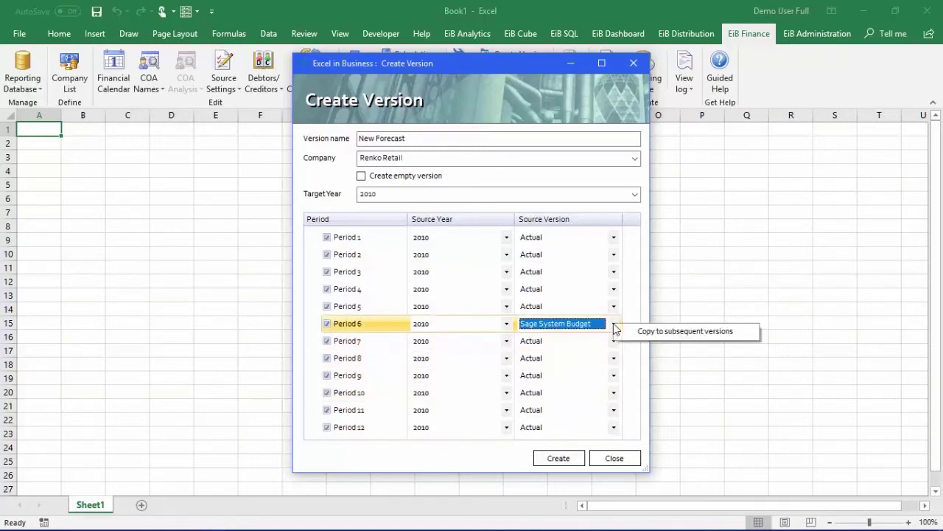
{"action": "left_click", "coordinate": [653, 336]}
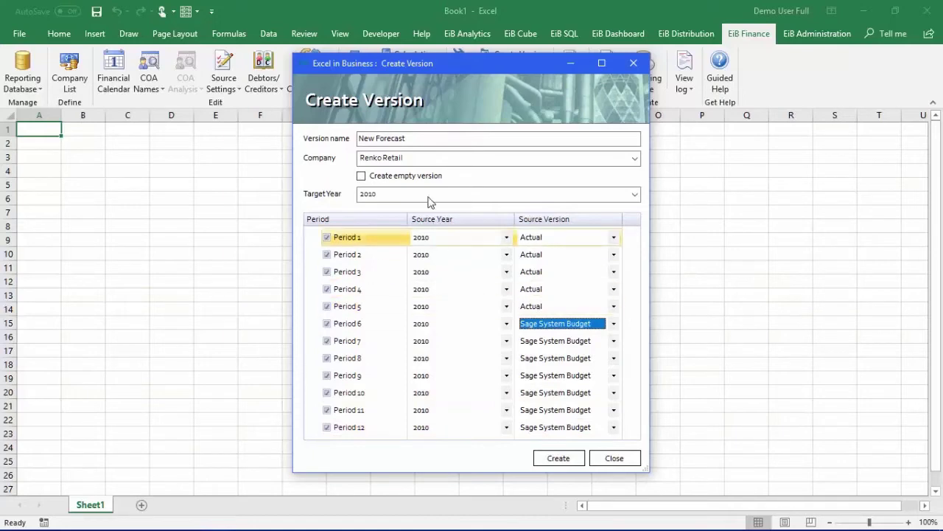
{"action": "left_click", "coordinate": [614, 458]}
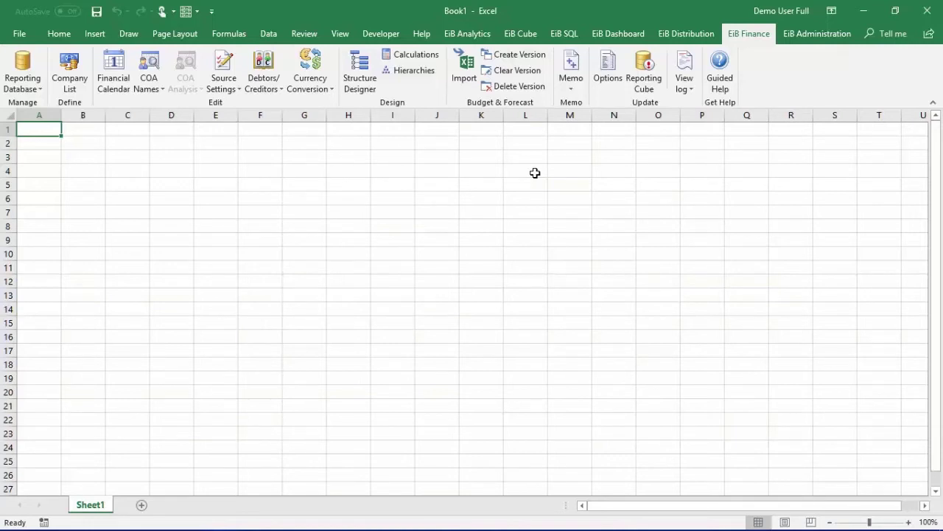
Switch to the Power BI Profit & Loss by Version report, show it full screen and inspect April's amounts by version
{"action": "mouse_move", "coordinate": [490, 527]}
{"action": "key", "text": "alt+Tab"}
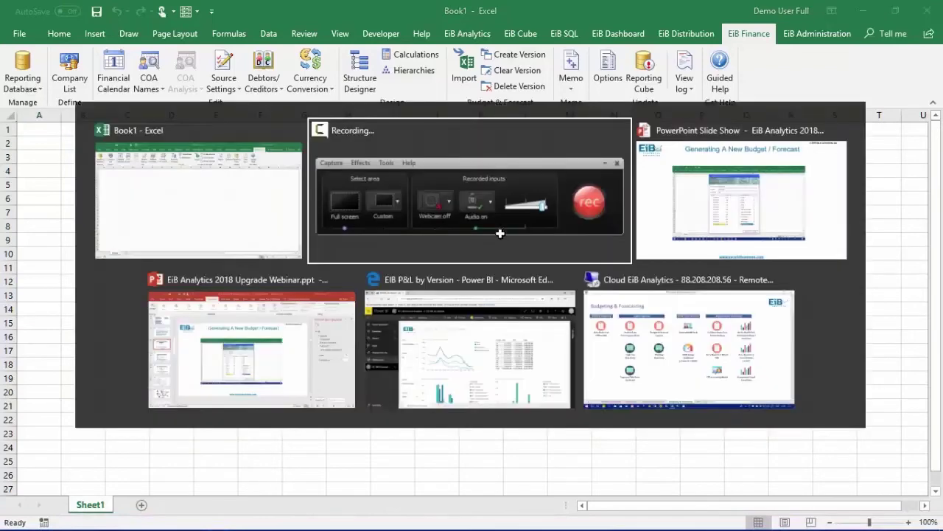
{"action": "key", "text": "Tab"}
{"action": "key", "text": "Tab"}
{"action": "key", "text": "Tab"}
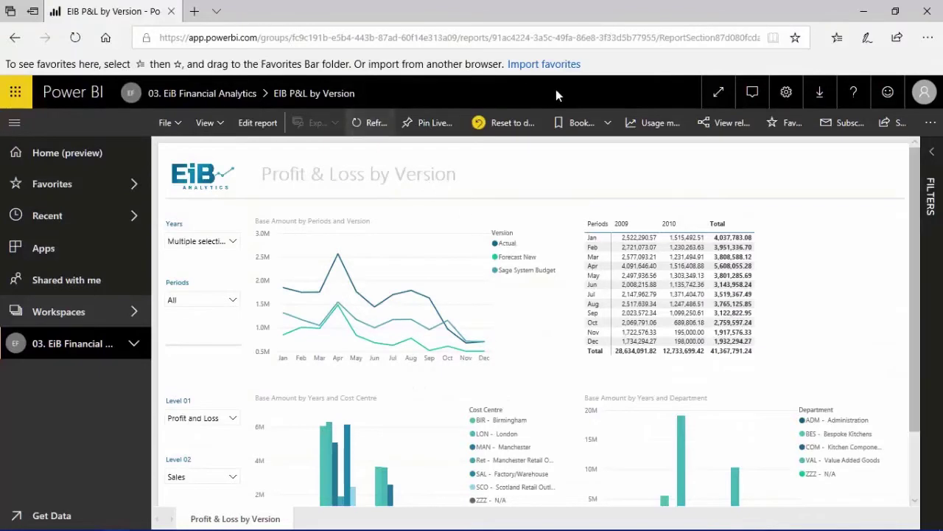
{"action": "left_click", "coordinate": [718, 98]}
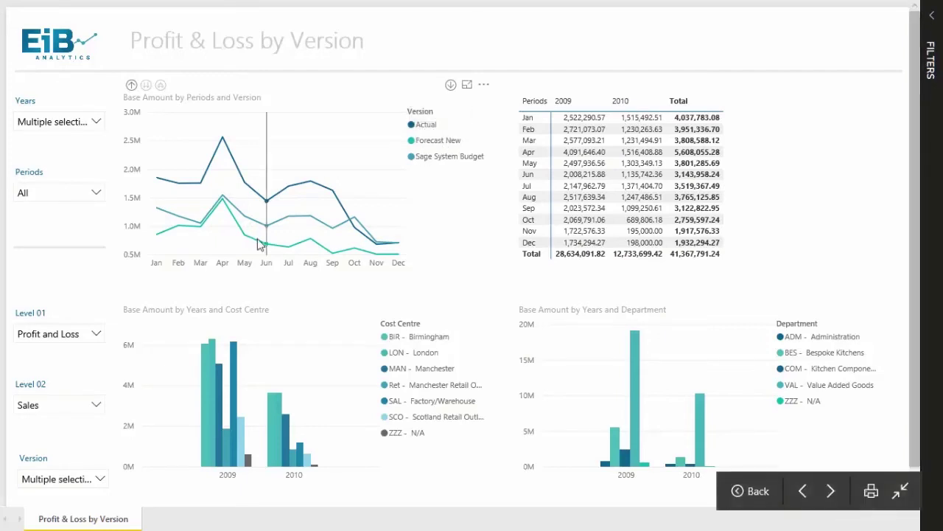
{"action": "mouse_move", "coordinate": [226, 207]}
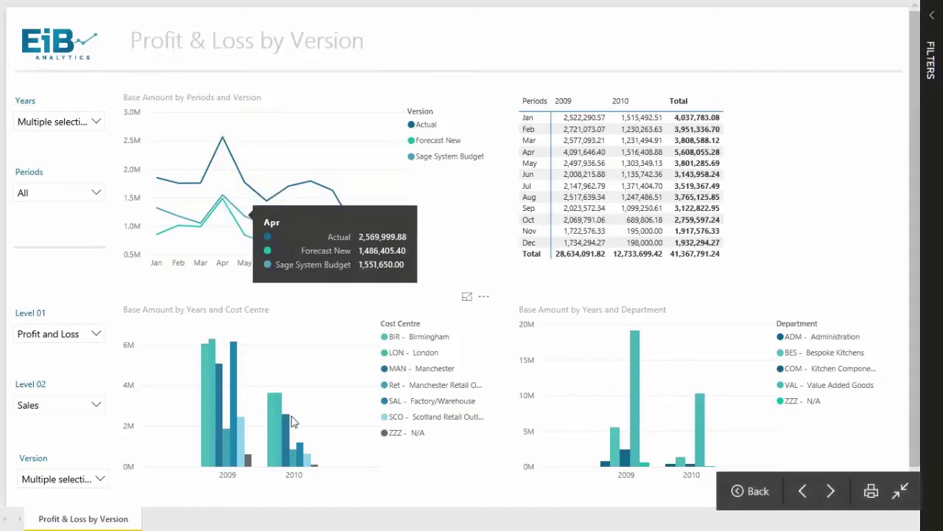
Switch to the remote desktop's Budgeting & Forecasting sheet in Excel and open the Sage 200 Data Entry By Period report
{"action": "key", "text": "alt+Tab"}
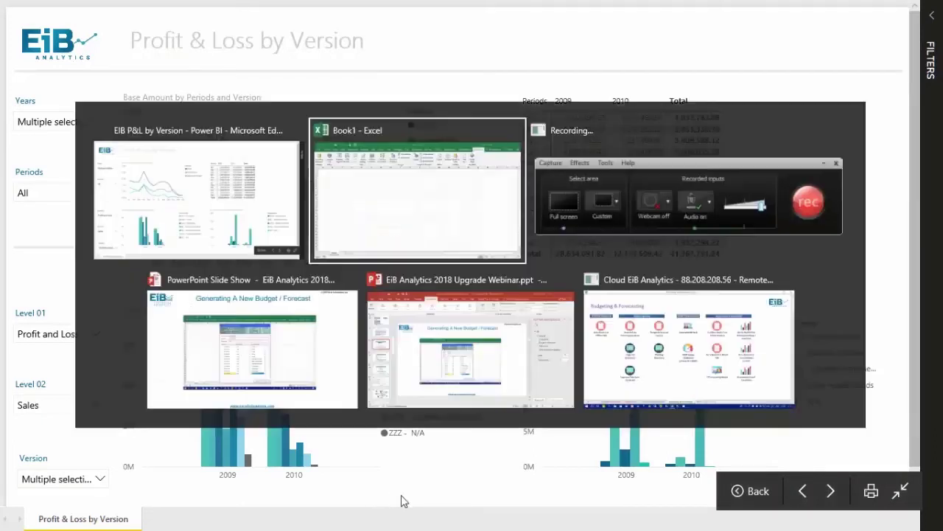
{"action": "key", "text": "alt+Tab"}
{"action": "key", "text": "alt+Tab"}
{"action": "key", "text": "alt+Tab"}
{"action": "key", "text": "alt+Tab"}
{"action": "key", "text": "alt+Tab"}
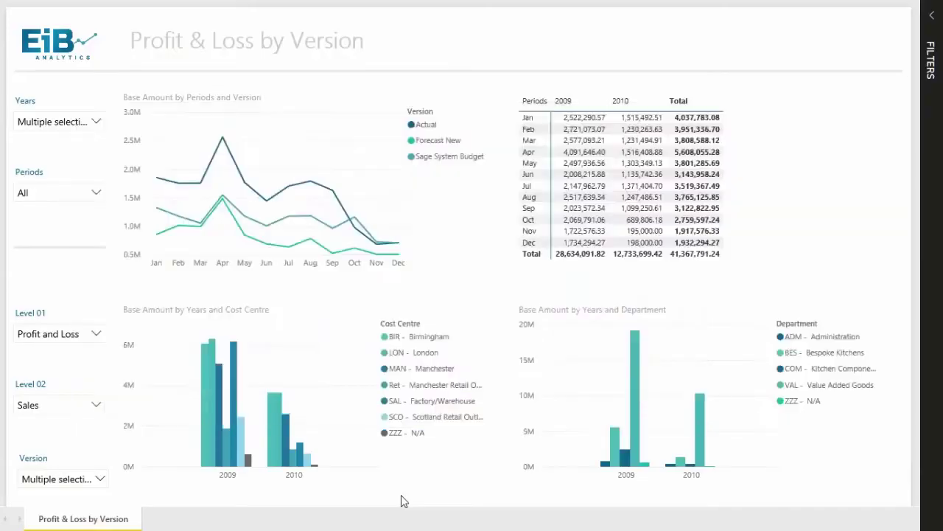
{"action": "key", "text": "alt+Tab"}
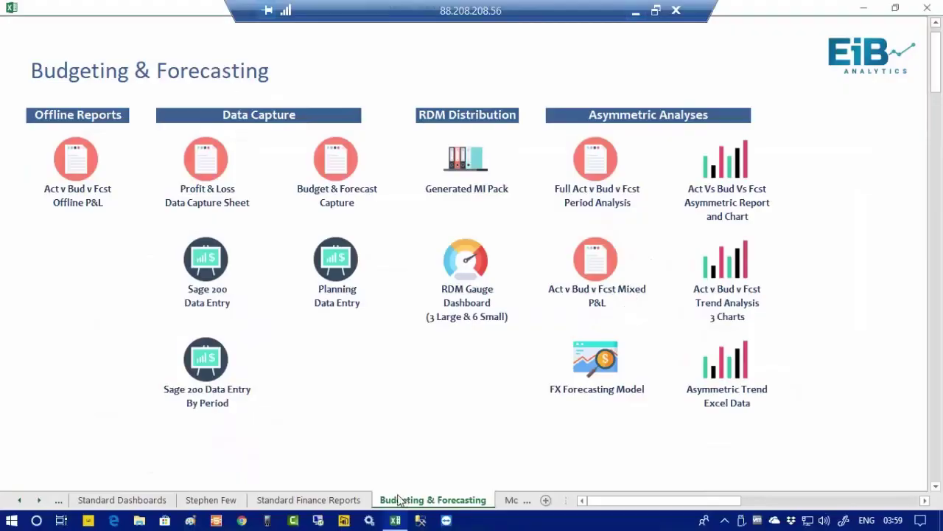
{"action": "left_click", "coordinate": [202, 404]}
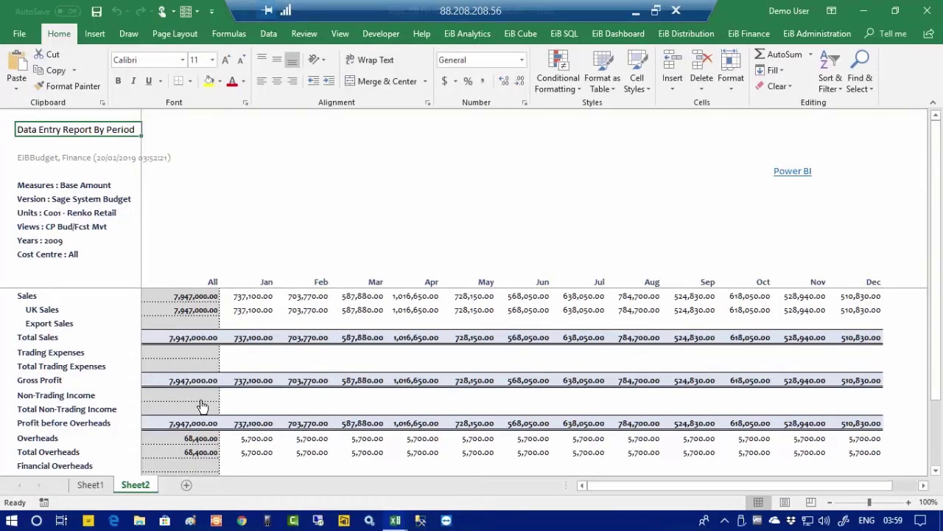
Expand UK Sales and try to enter 5,000,000 as London's April amount, activating data entry
{"action": "double_click", "coordinate": [47, 310]}
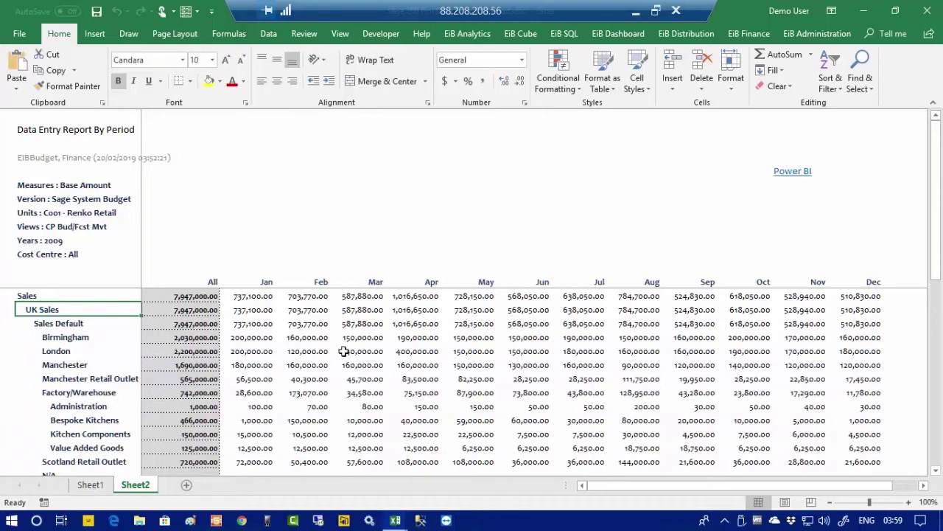
{"action": "left_click", "coordinate": [414, 352]}
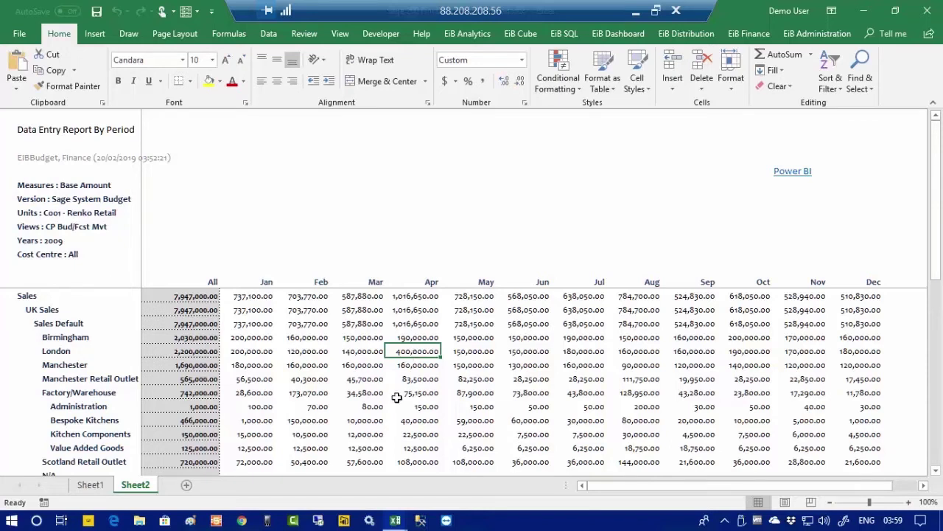
{"action": "type", "text": "000000"}
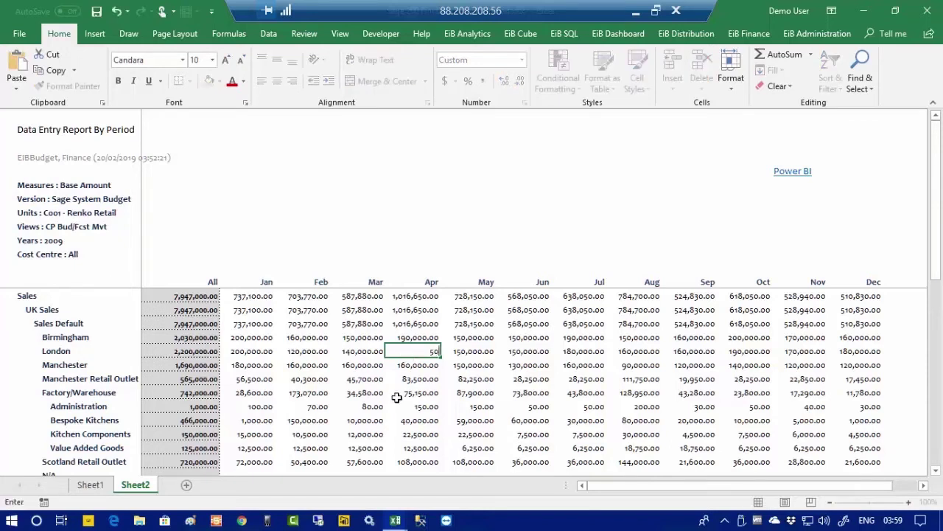
{"action": "key", "text": "Return"}
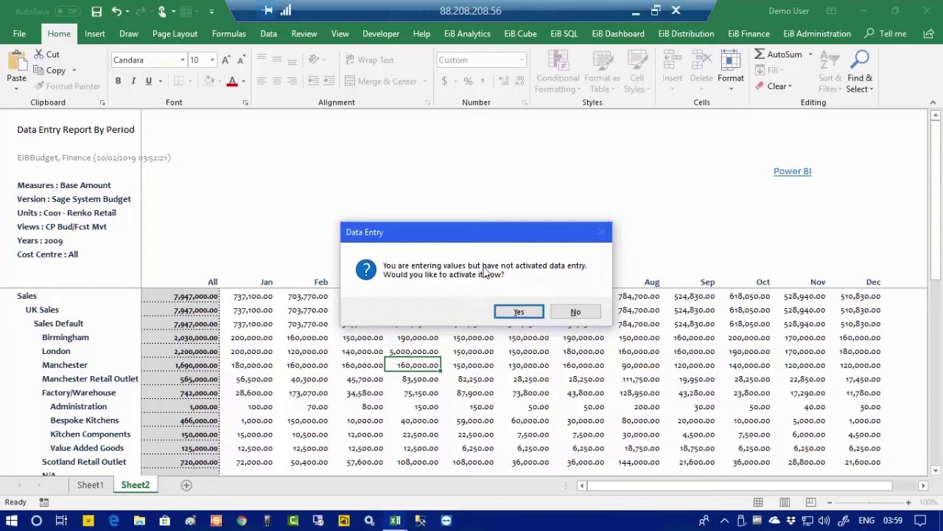
{"action": "left_click", "coordinate": [520, 313]}
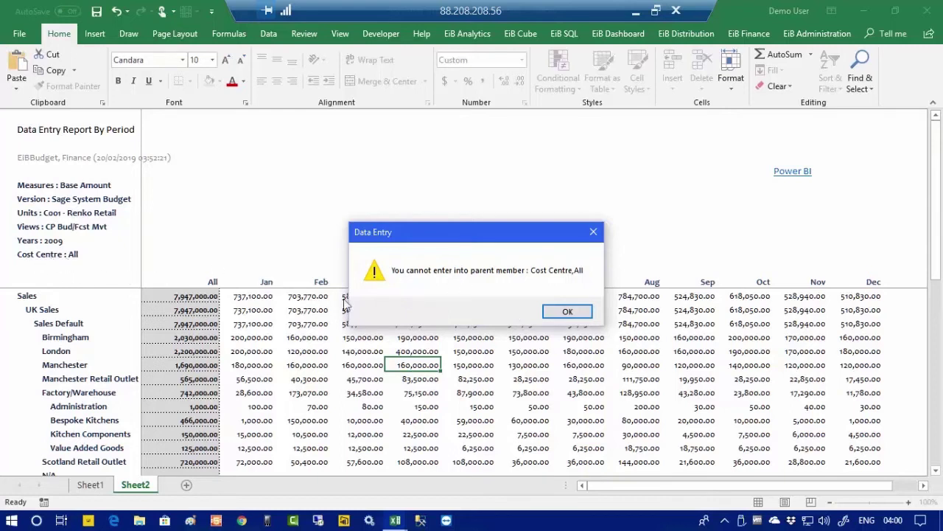
{"action": "left_click", "coordinate": [567, 312]}
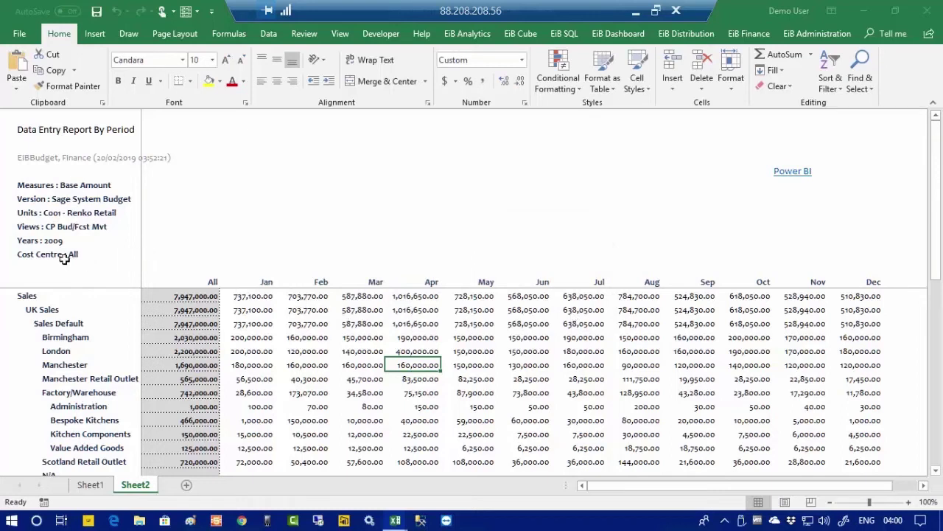
Change the report's Cost Centre criterion to LON - London
{"action": "double_click", "coordinate": [31, 255]}
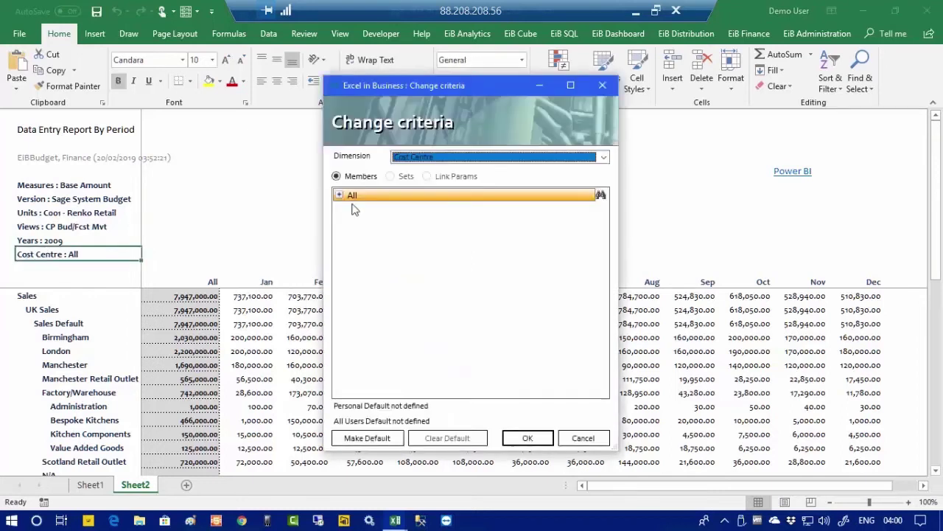
{"action": "left_click", "coordinate": [339, 194]}
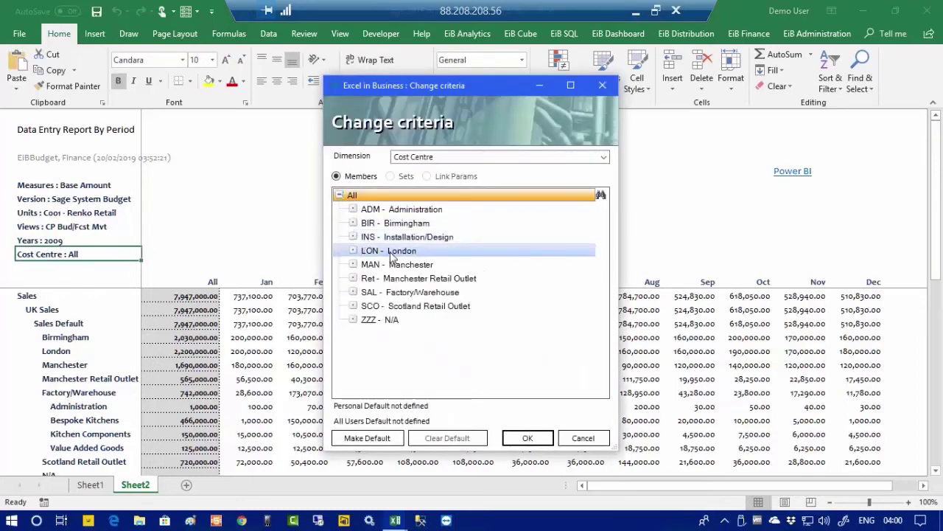
{"action": "double_click", "coordinate": [391, 253]}
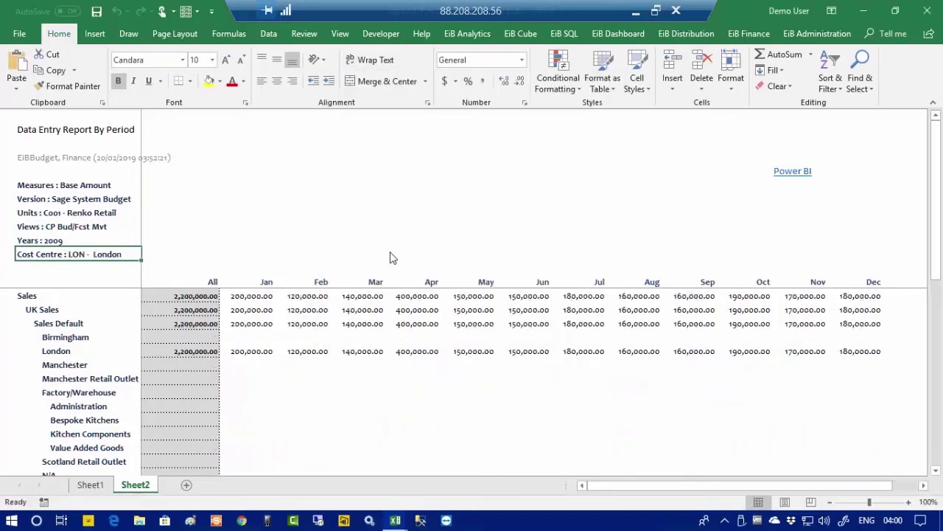
Enter 5,000,000 as the April amount in the London row
{"action": "left_click", "coordinate": [421, 352]}
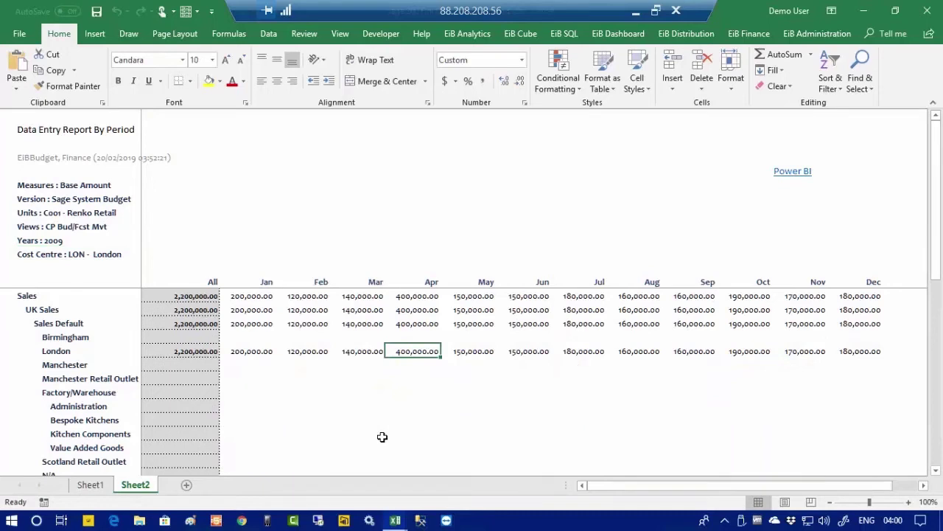
{"action": "type", "text": "5,"}
{"action": "type", "text": "000,000"}
{"action": "key", "text": "Return"}
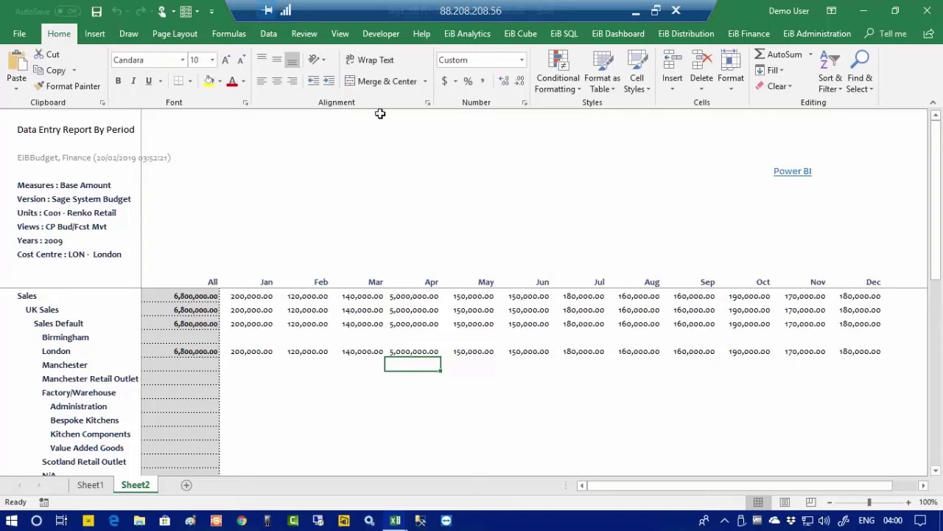
Select the April Sales total and display the formula bar to inspect the cell's content
{"action": "left_click", "coordinate": [408, 295]}
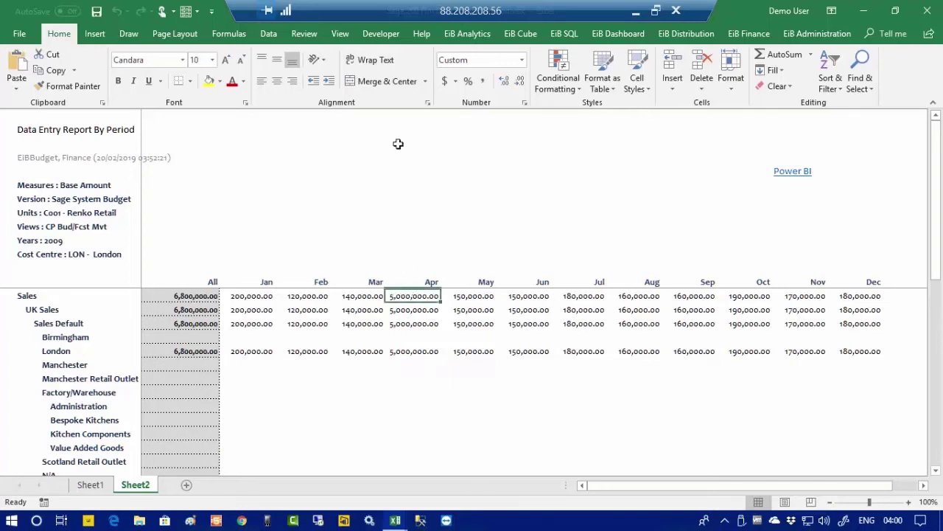
{"action": "left_click", "coordinate": [341, 35]}
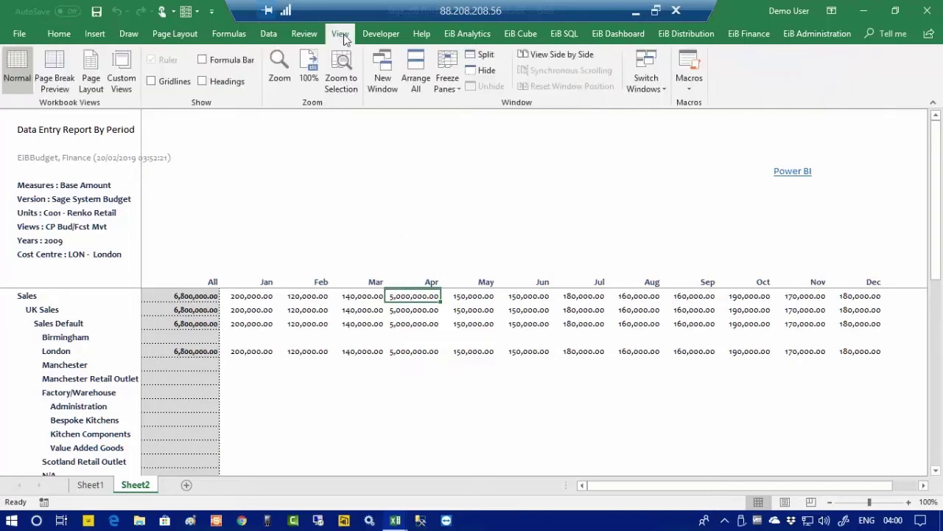
{"action": "left_click", "coordinate": [203, 60]}
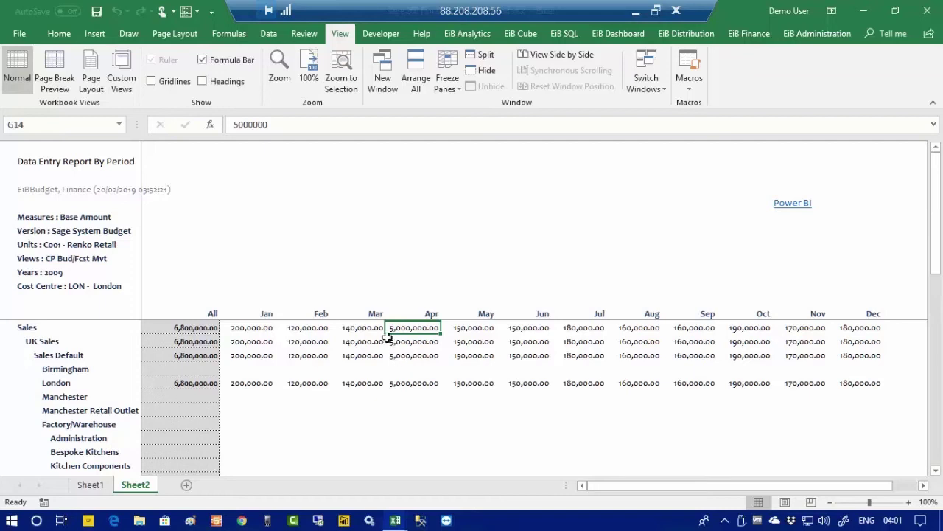
Set the report's Cost Centre criterion back to All
{"action": "double_click", "coordinate": [36, 285]}
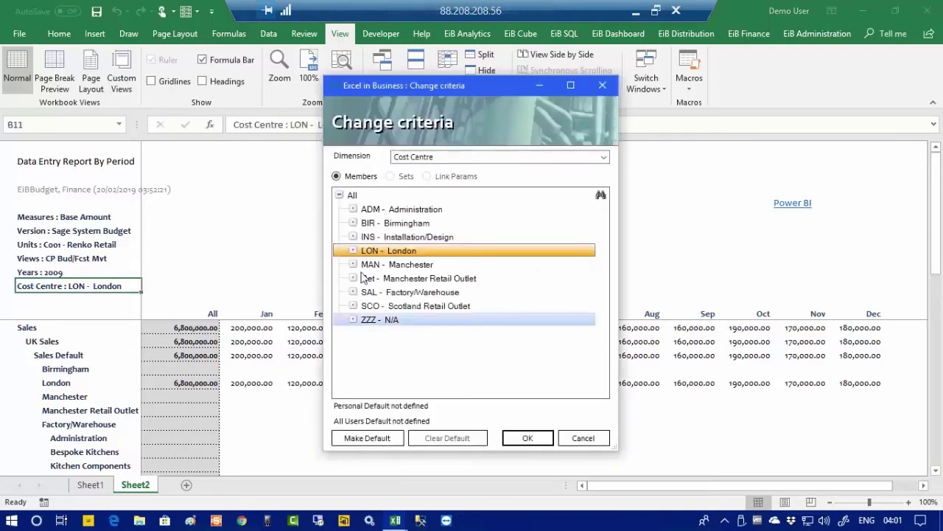
{"action": "left_click", "coordinate": [352, 195]}
{"action": "left_click", "coordinate": [527, 437]}
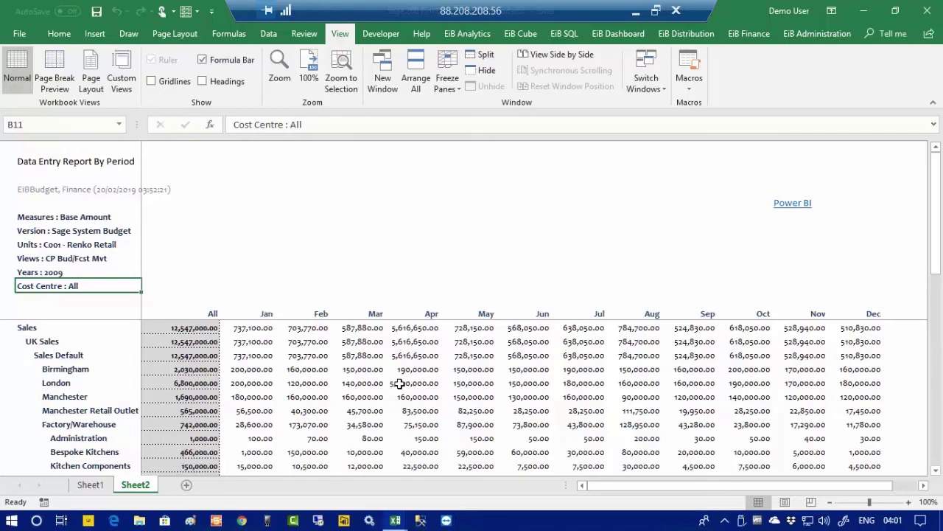
Apply the data entry changes so the captured budget figures are committed to the cube
{"action": "left_click", "coordinate": [407, 328]}
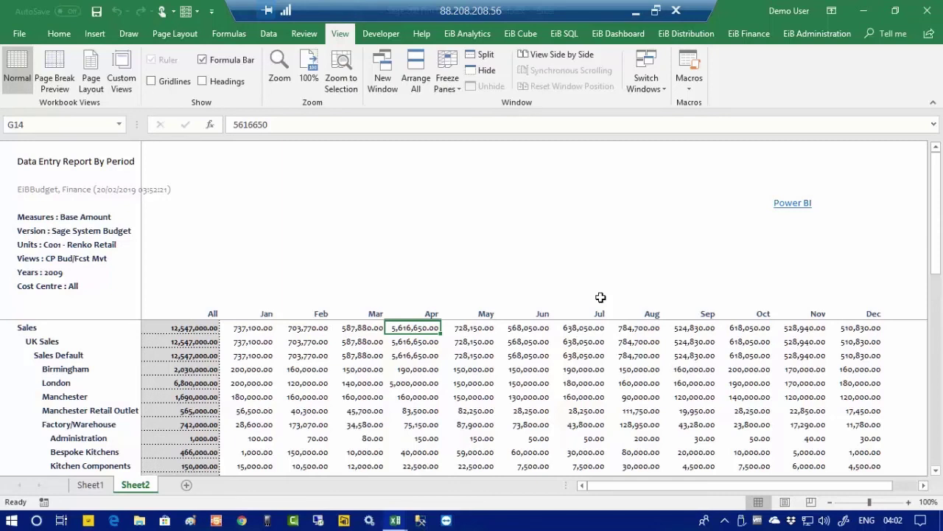
{"action": "left_click", "coordinate": [520, 34]}
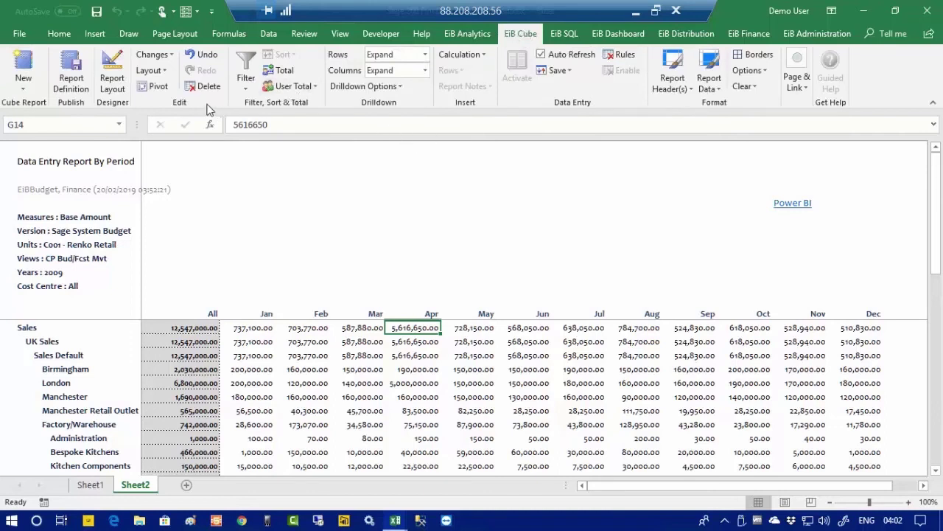
{"action": "left_click", "coordinate": [558, 71]}
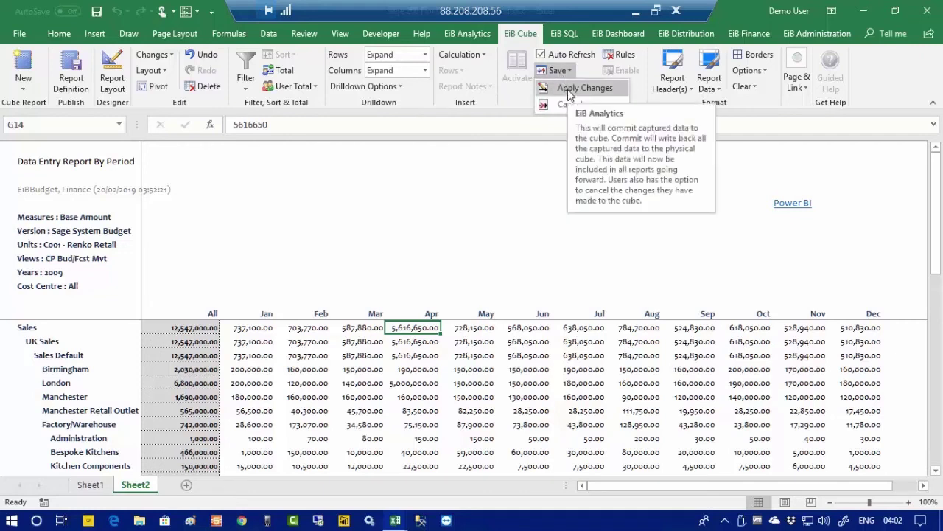
{"action": "left_click", "coordinate": [570, 90]}
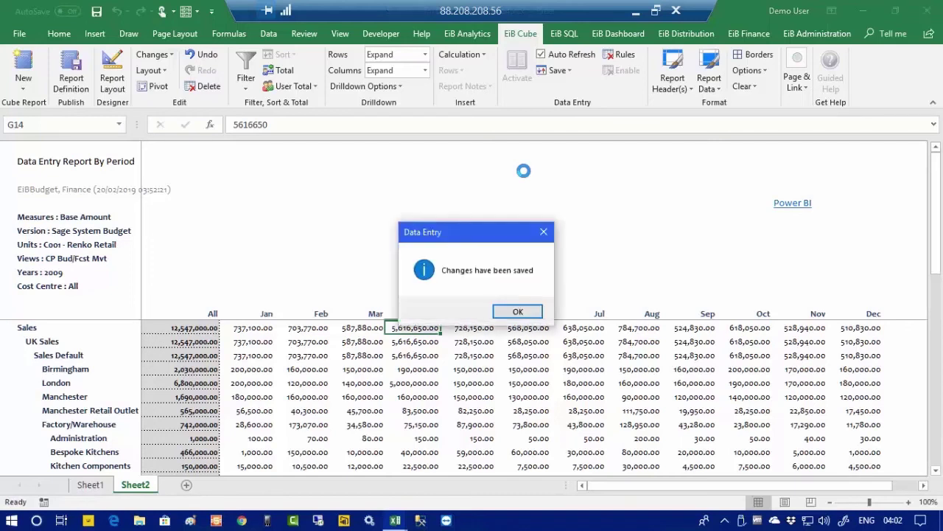
{"action": "left_click", "coordinate": [518, 313]}
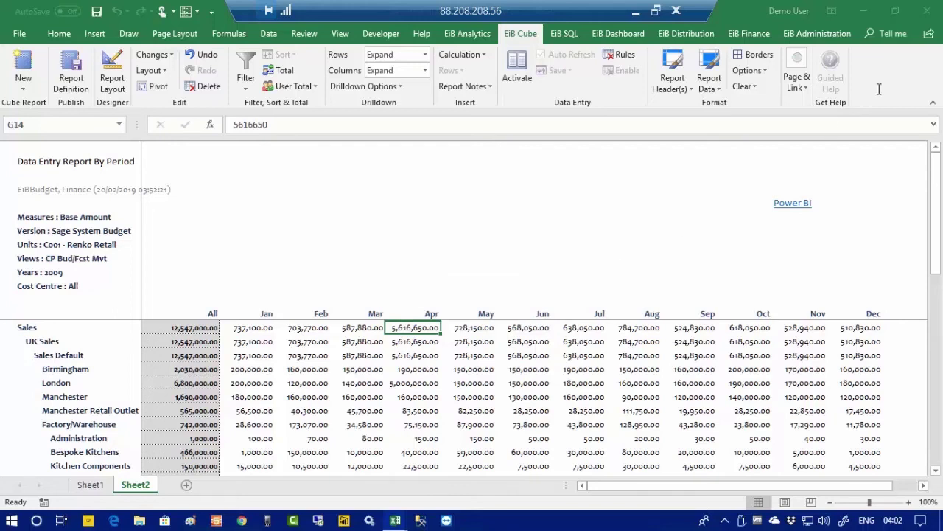
Close the report workbook without saving it and reopen Sage 200 Data Entry By Period from the Budgeting & Forecasting page
{"action": "left_click", "coordinate": [928, 13]}
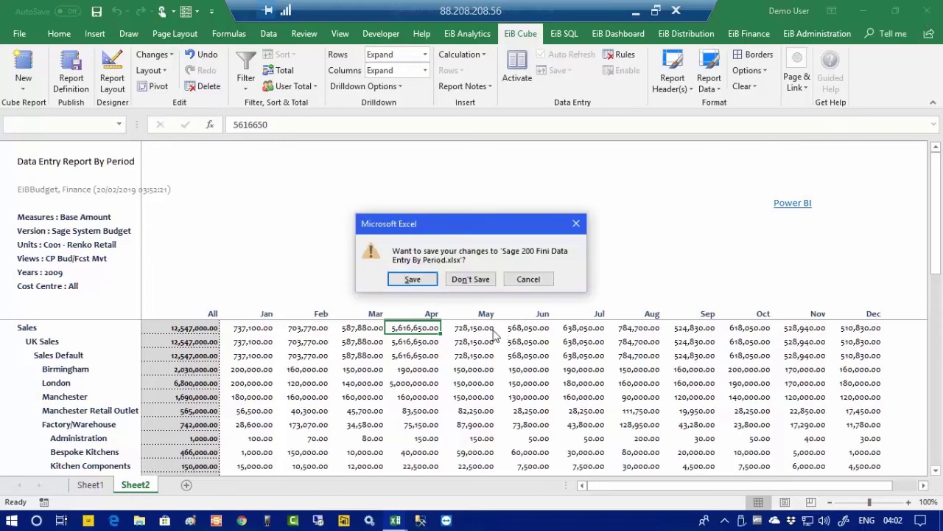
{"action": "left_click", "coordinate": [479, 276]}
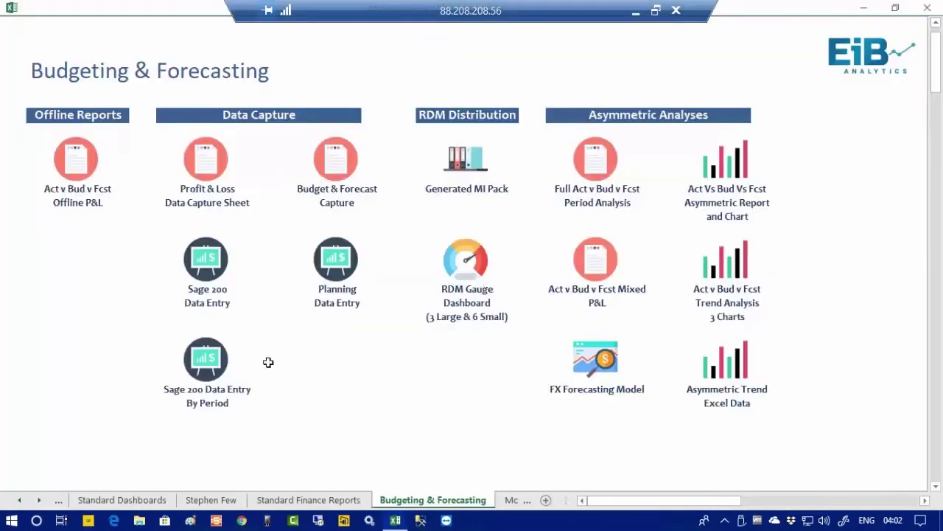
{"action": "left_click", "coordinate": [208, 402]}
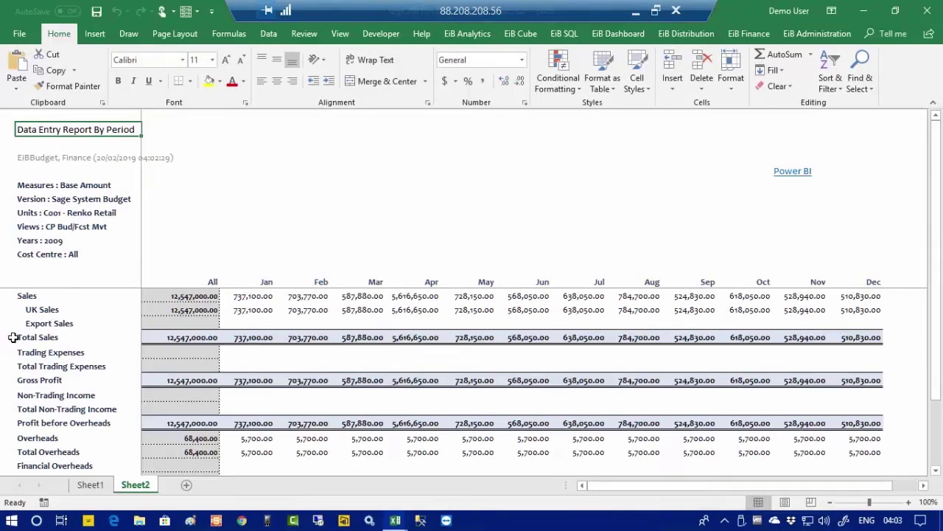
Expand UK Sales to its detail rows and check the saved April amount in the London row
{"action": "left_click", "coordinate": [45, 311]}
{"action": "double_click", "coordinate": [44, 311]}
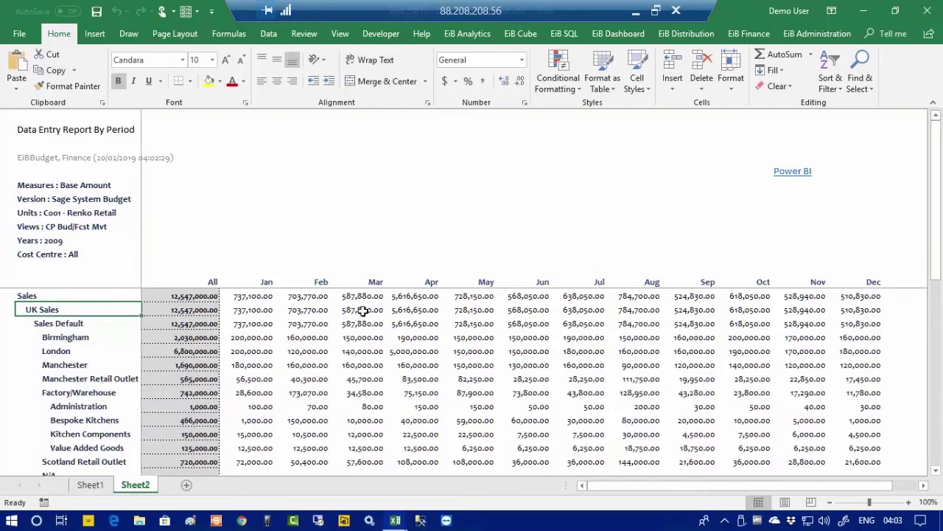
{"action": "left_click", "coordinate": [408, 349]}
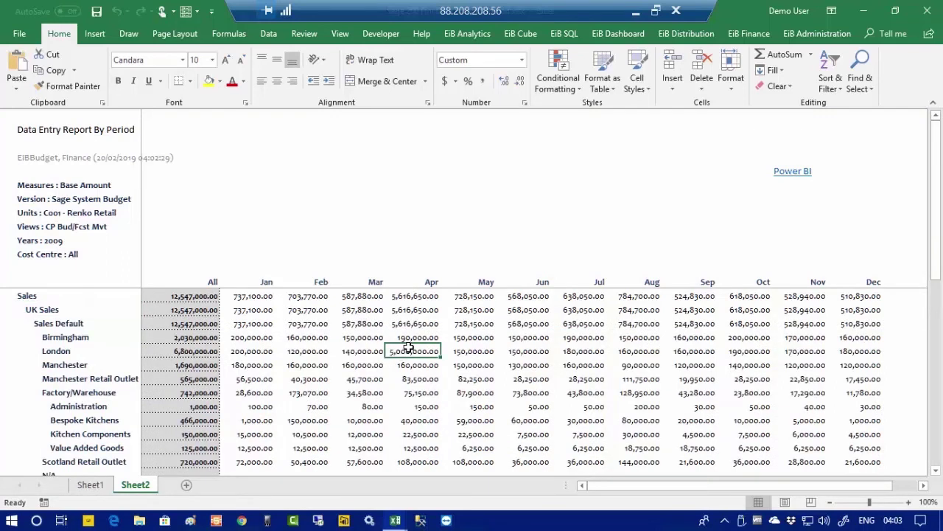
Switch from the remote session to the Power BI Profit & Loss by Version report and leave full-screen mode
{"action": "left_click", "coordinate": [637, 15]}
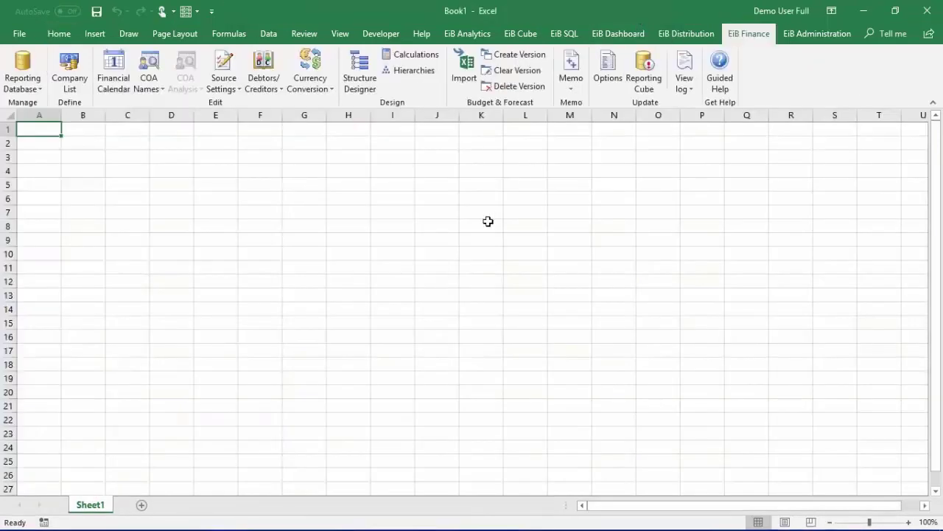
{"action": "key", "text": "alt+Tab"}
{"action": "key", "text": "alt+Tab"}
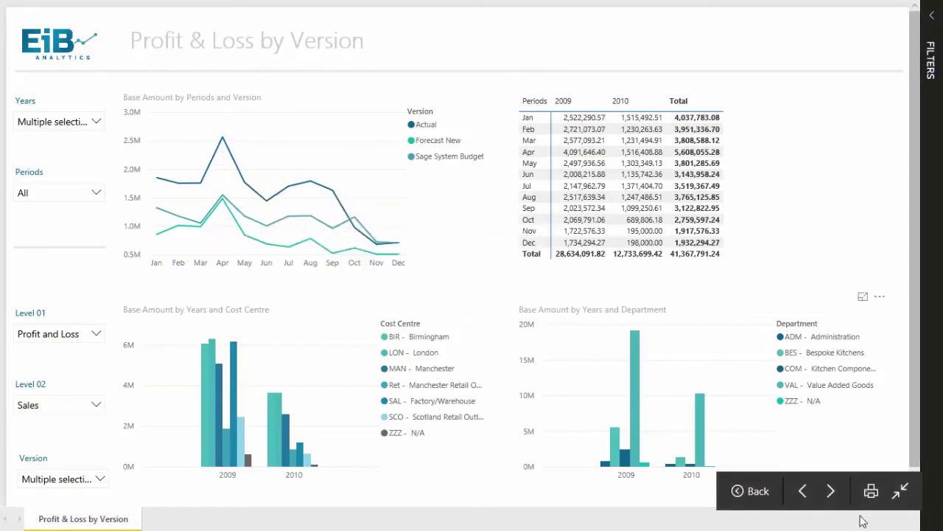
{"action": "left_click", "coordinate": [902, 496]}
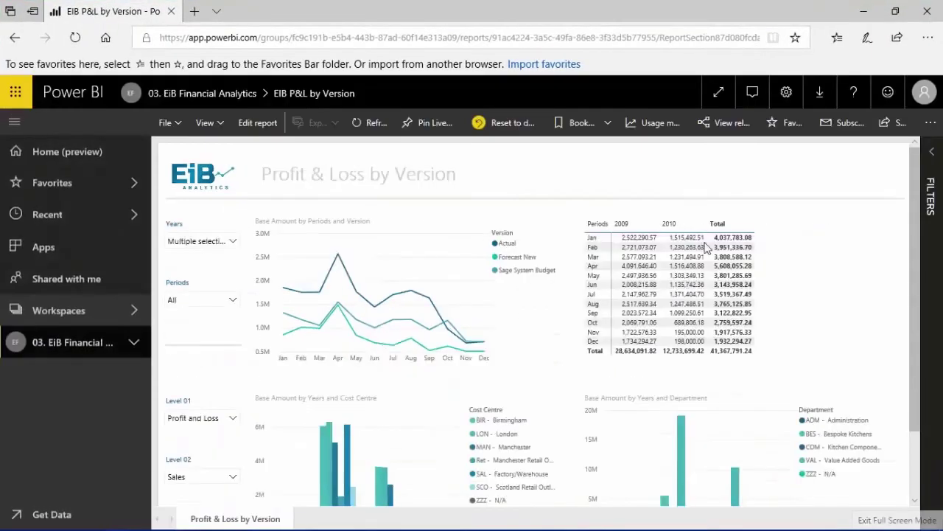
Refresh the Power BI report and inspect the April amounts per version in the Base Amount by Periods and Version chart
{"action": "left_click", "coordinate": [371, 125]}
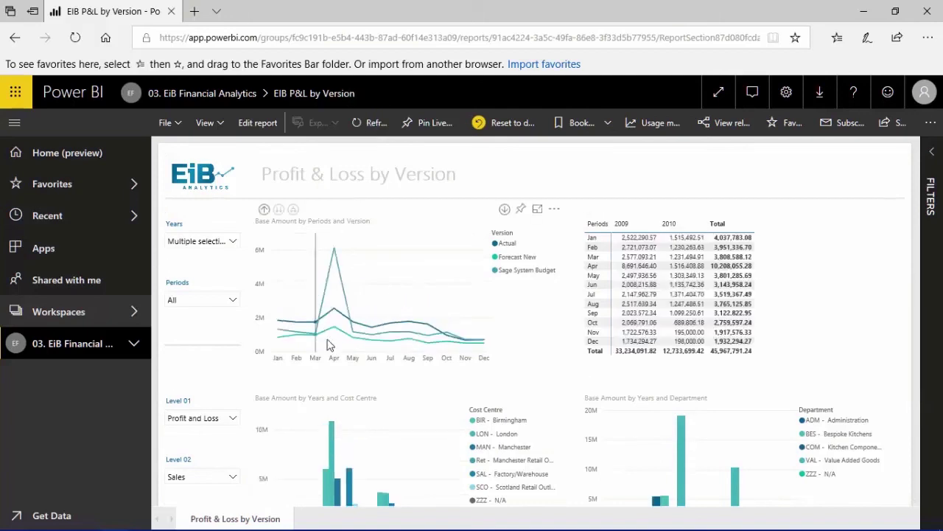
{"action": "mouse_move", "coordinate": [336, 329]}
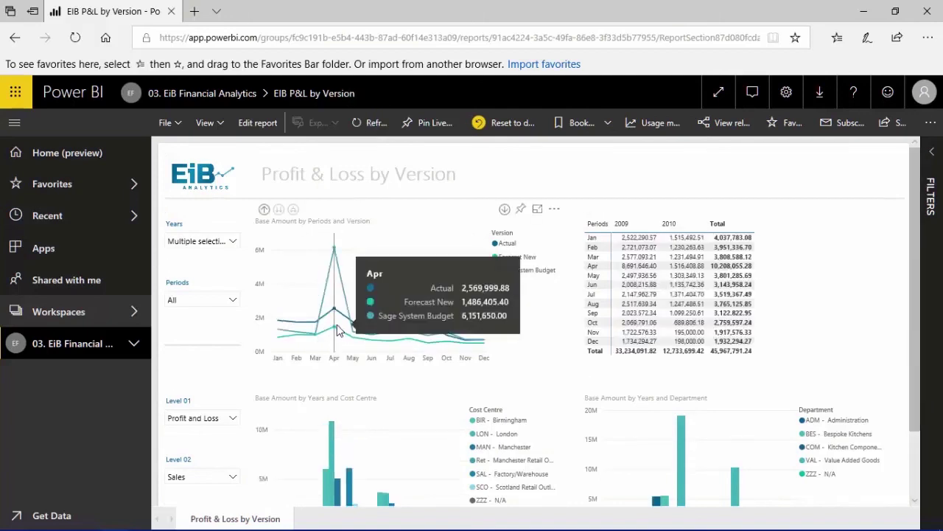